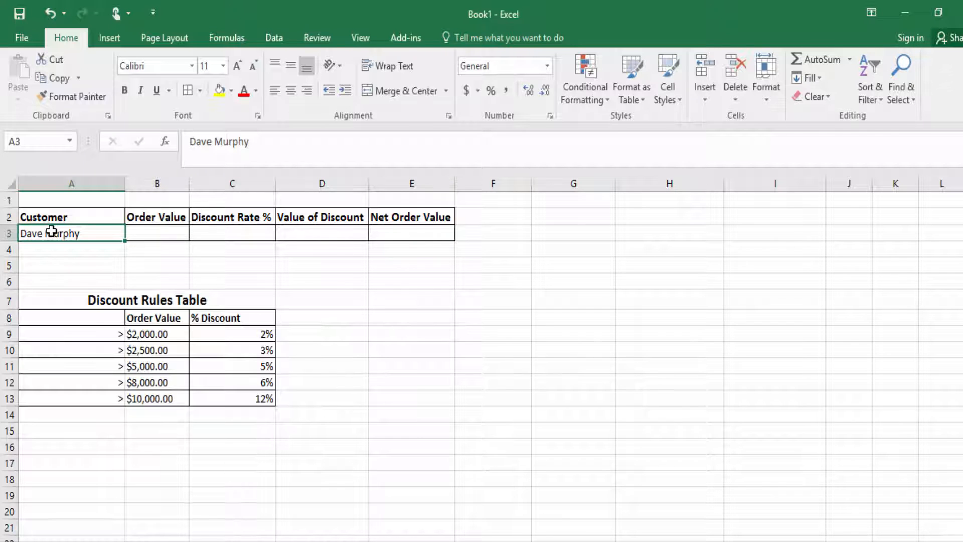
Review the Customer, Order Value, Discount Rate %, Value of Discount and Net Order Value headings.
left_click(58, 216)
left_click(146, 215)
left_click(214, 215)
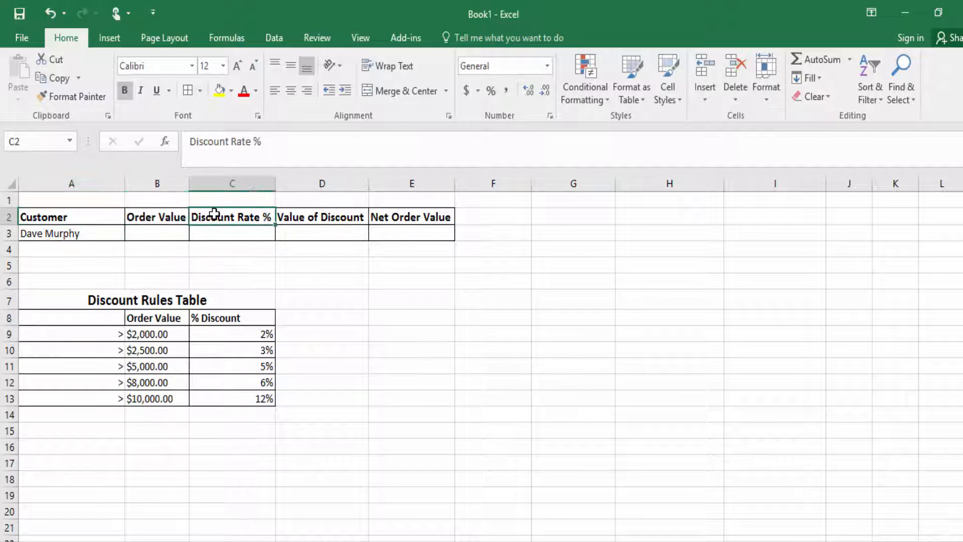
left_click(301, 215)
left_click(381, 216)
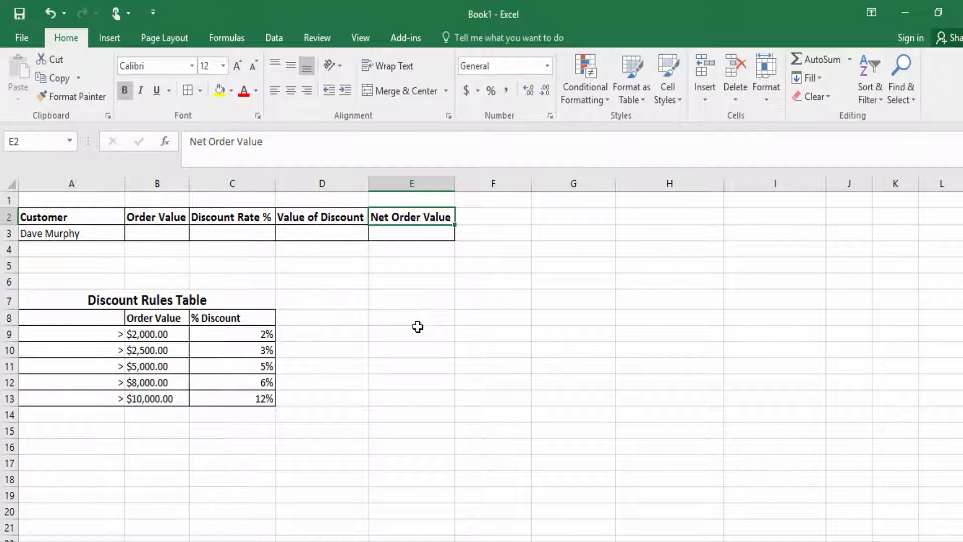
Enter the order value 2500 in cell B3.
left_click(154, 232)
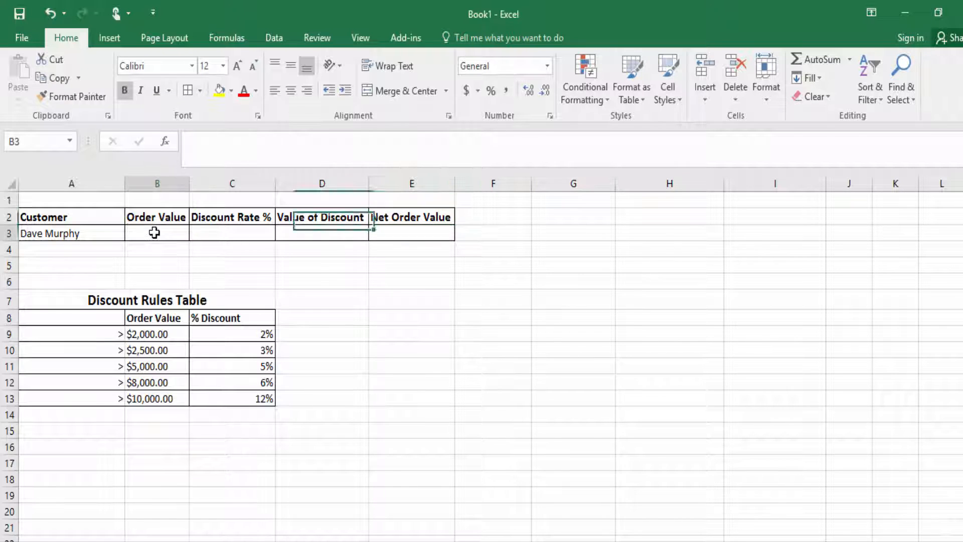
type("2500")
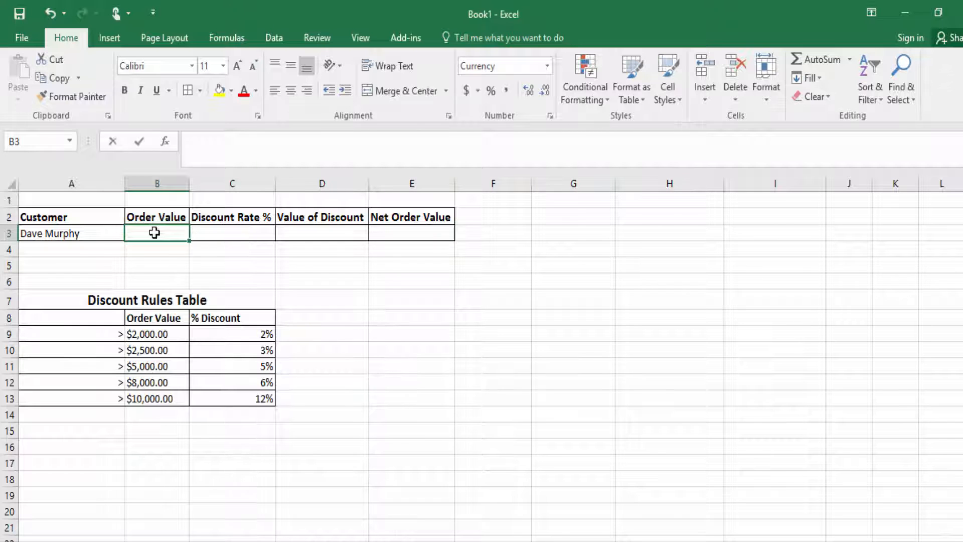
key("Return")
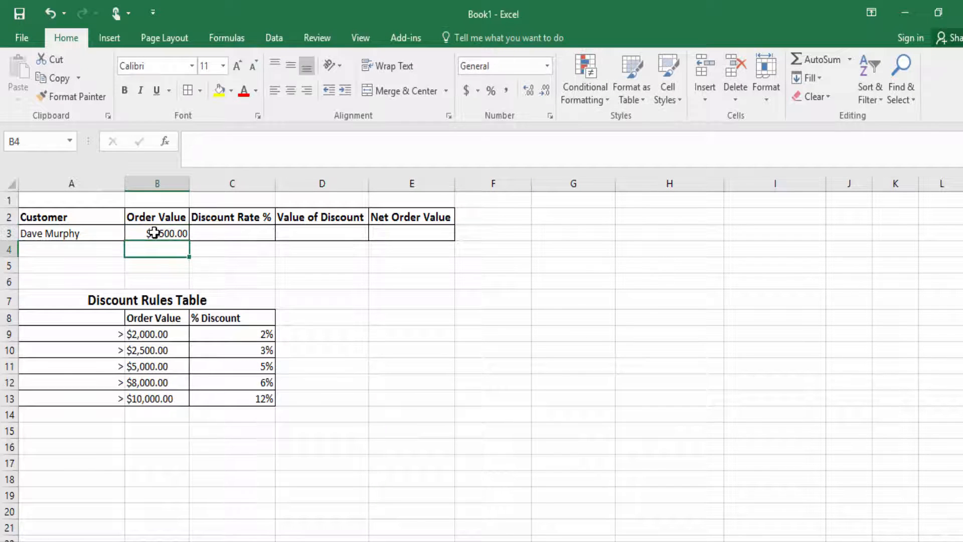
Step through cells C3, D3 and E3, ending back on C3.
left_click(232, 237)
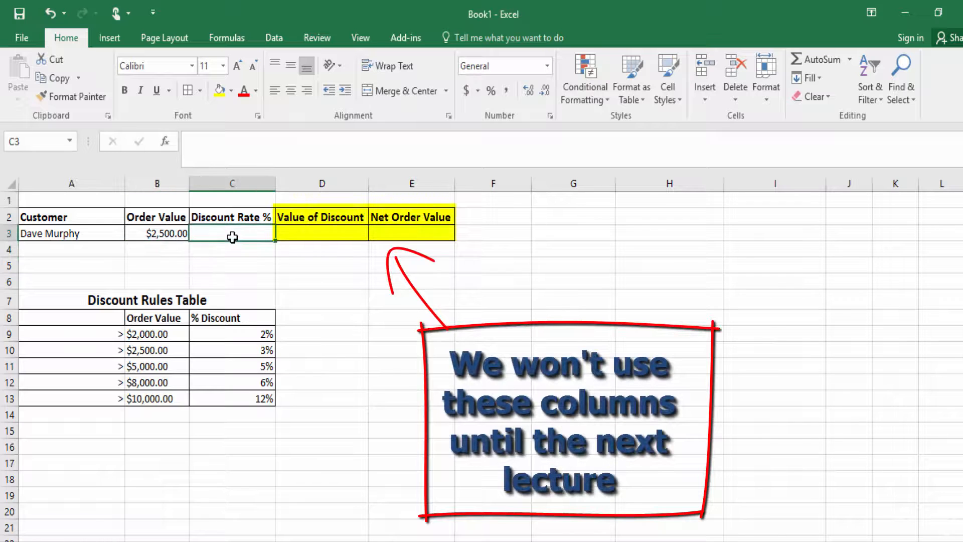
left_click(309, 231)
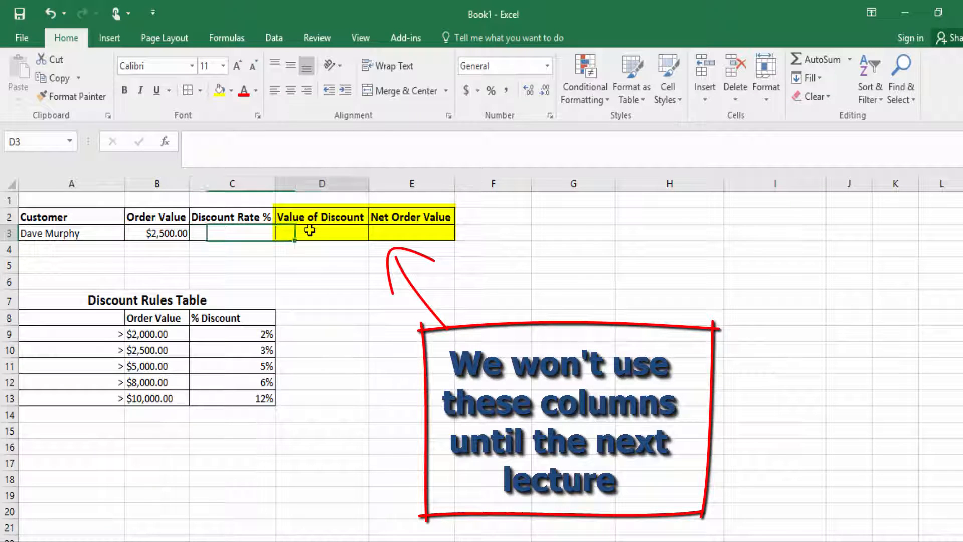
left_click(396, 232)
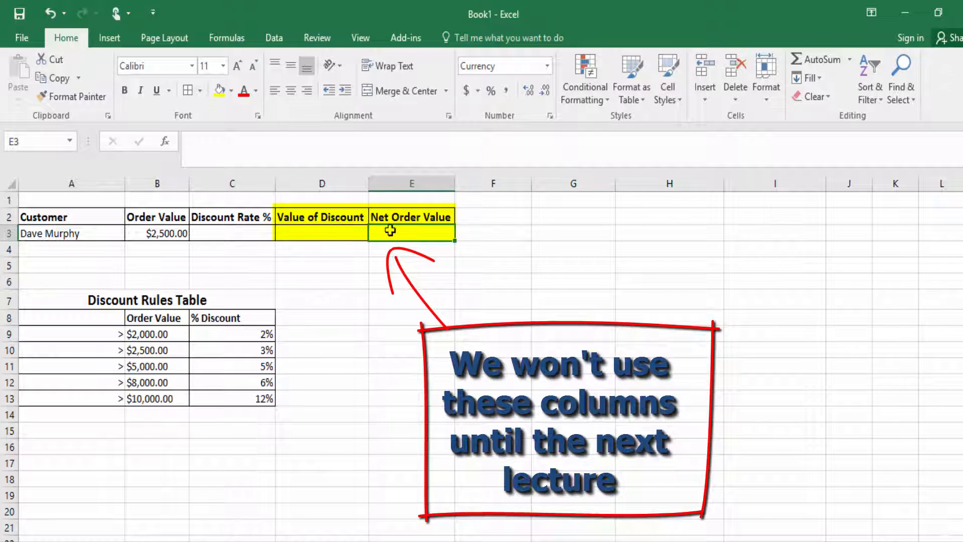
left_click(239, 233)
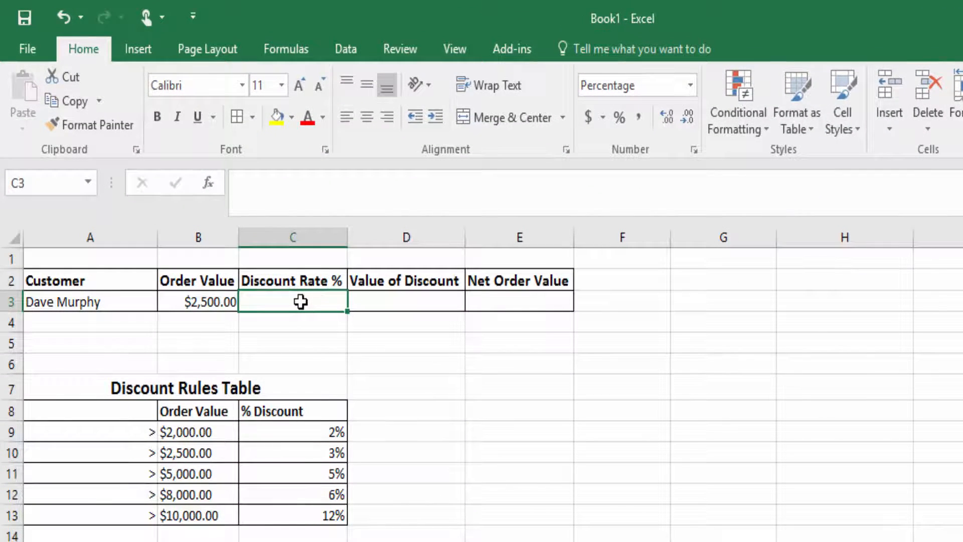
Start C3 with =IF(B3>B13,C13, to return 12% above $10,000, then open a second IF.
type("=IF(")
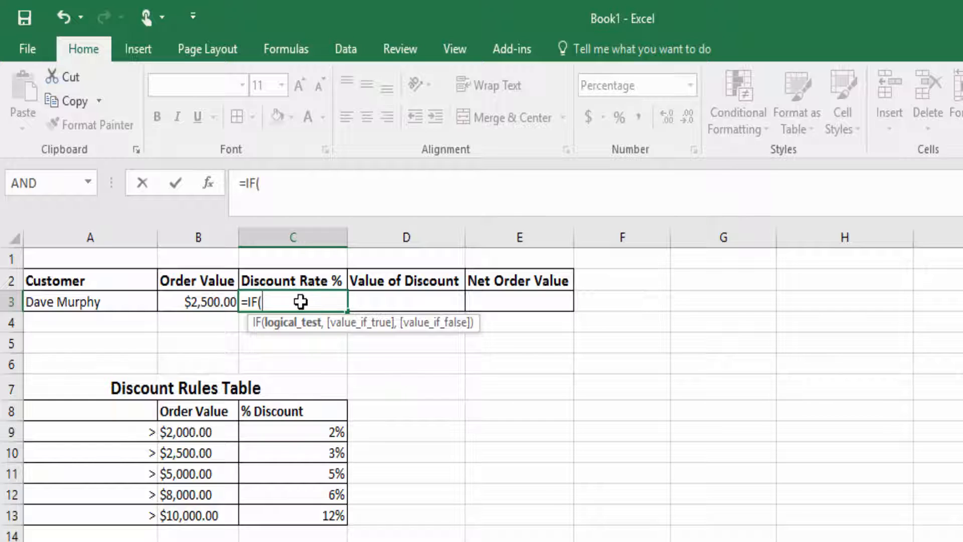
left_click(205, 297)
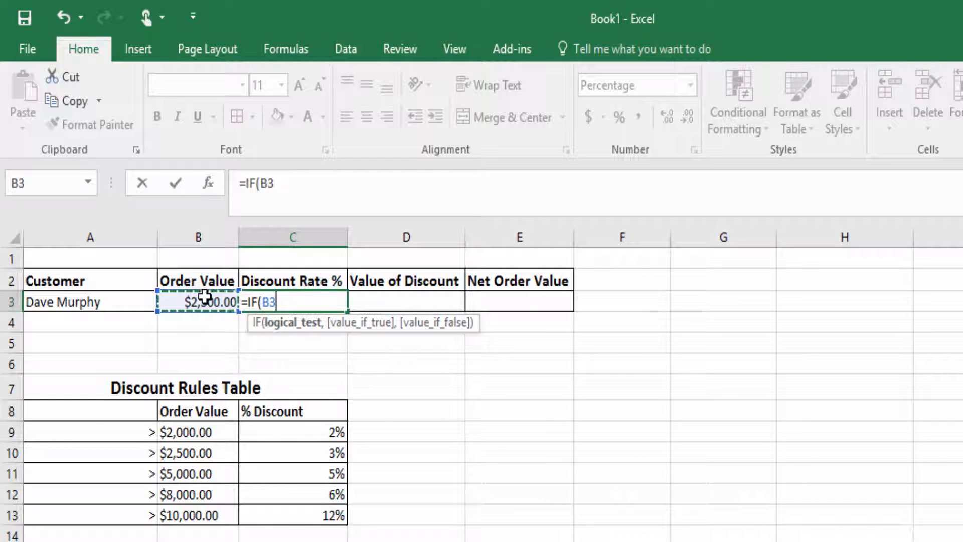
type(">")
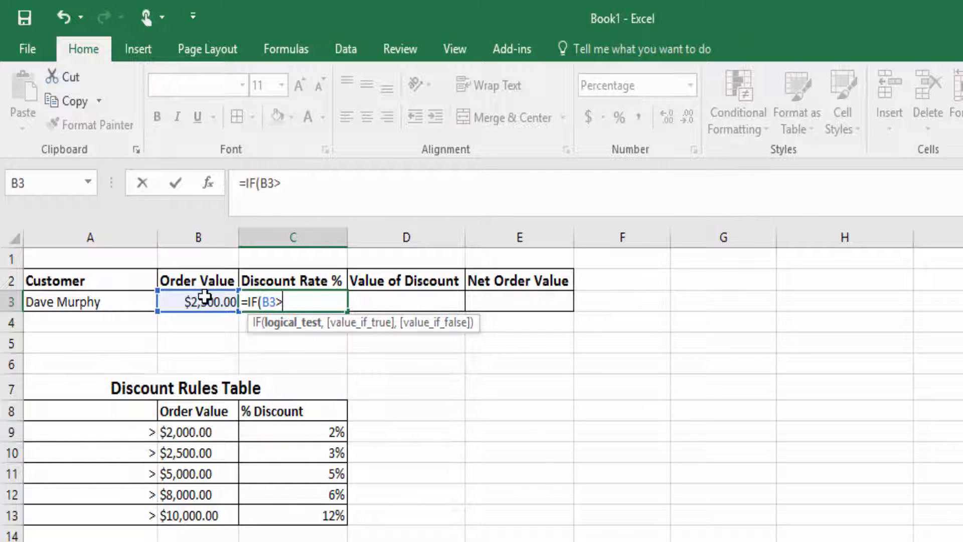
left_click(197, 515)
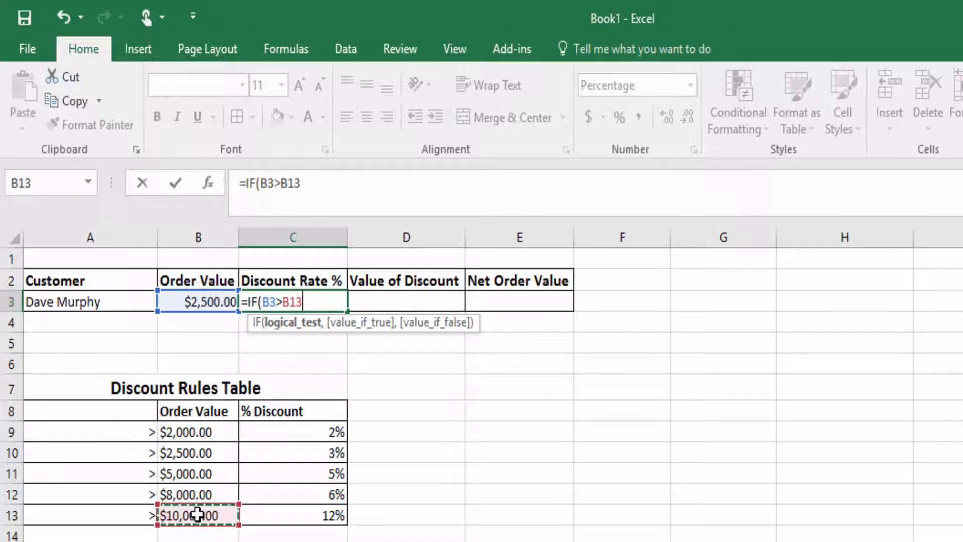
type(",")
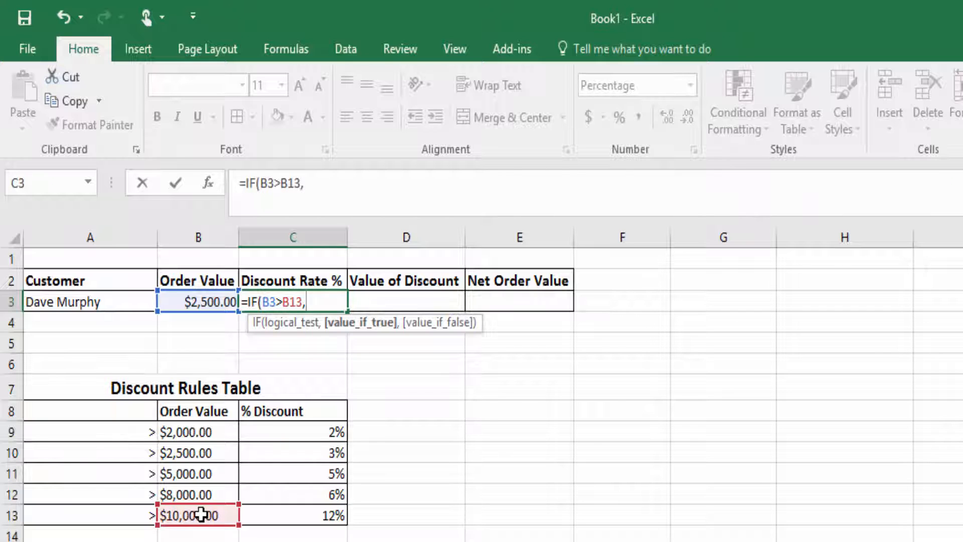
left_click(280, 516)
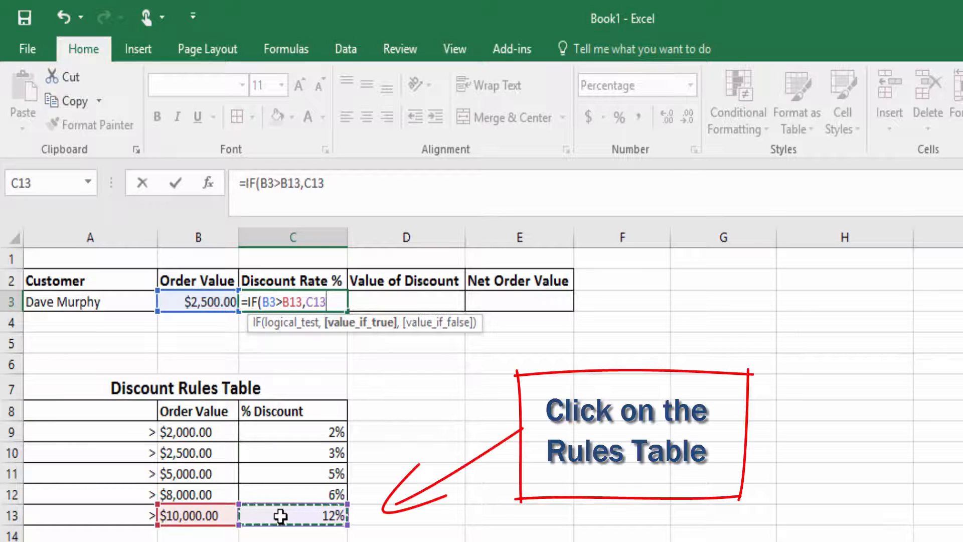
type(",")
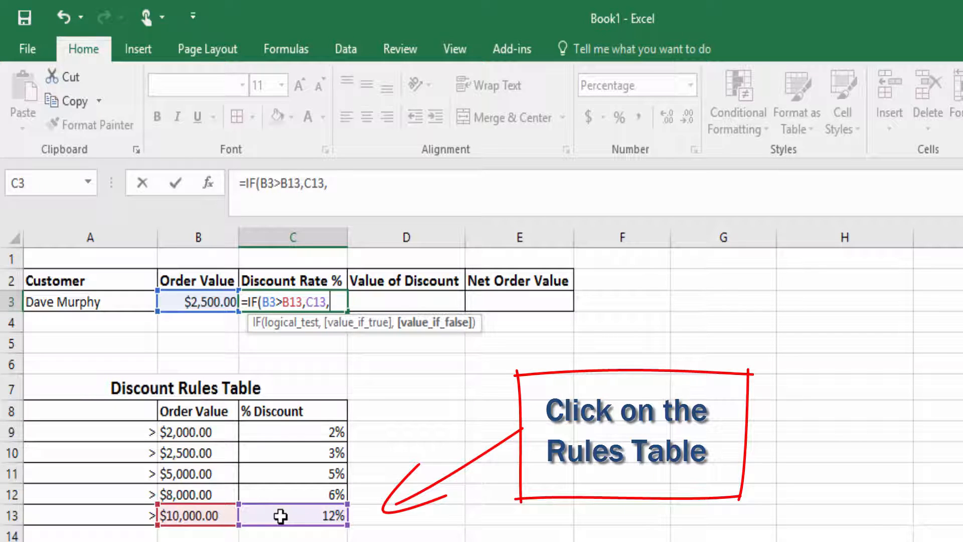
type("IF(")
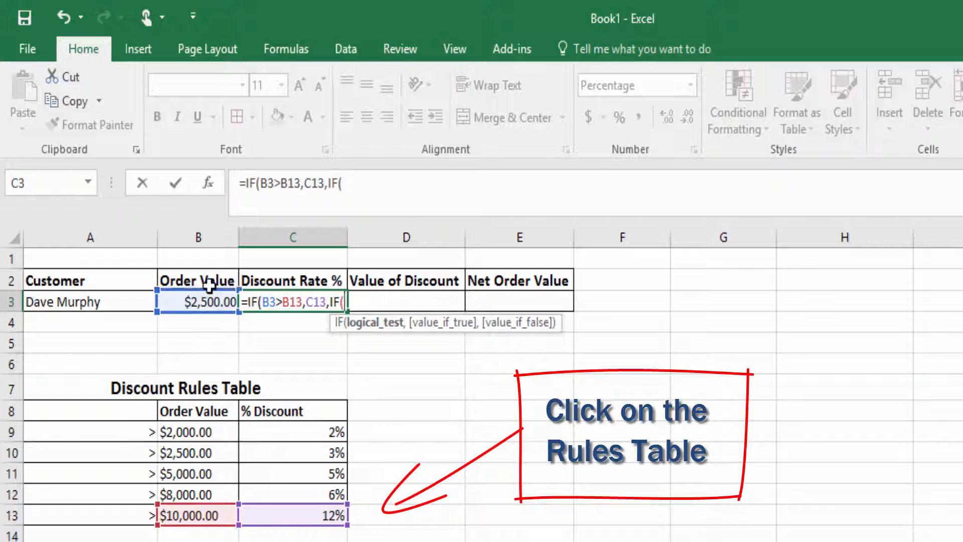
Add the $8,000 tier: B3>B12 returns the 6% rate from C12, then open another IF.
left_click(205, 300)
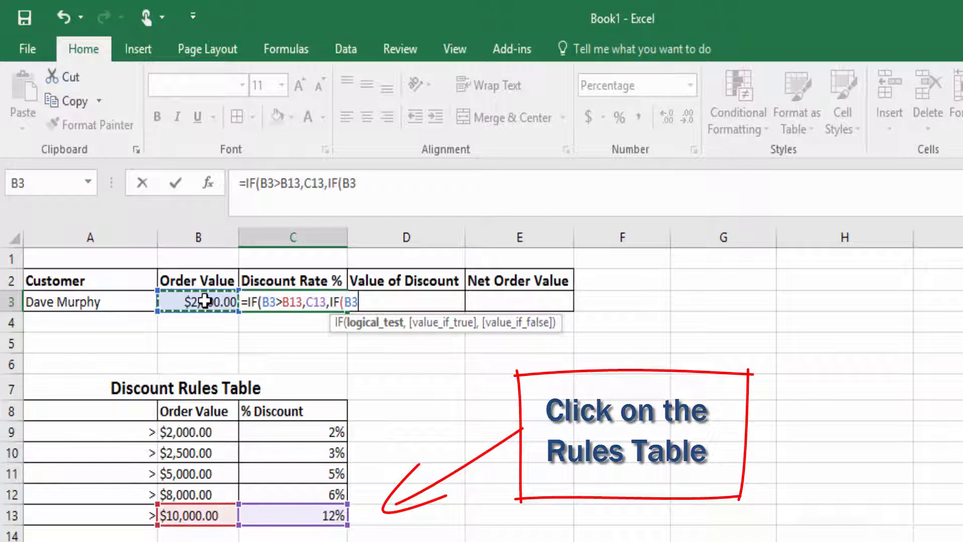
type(">")
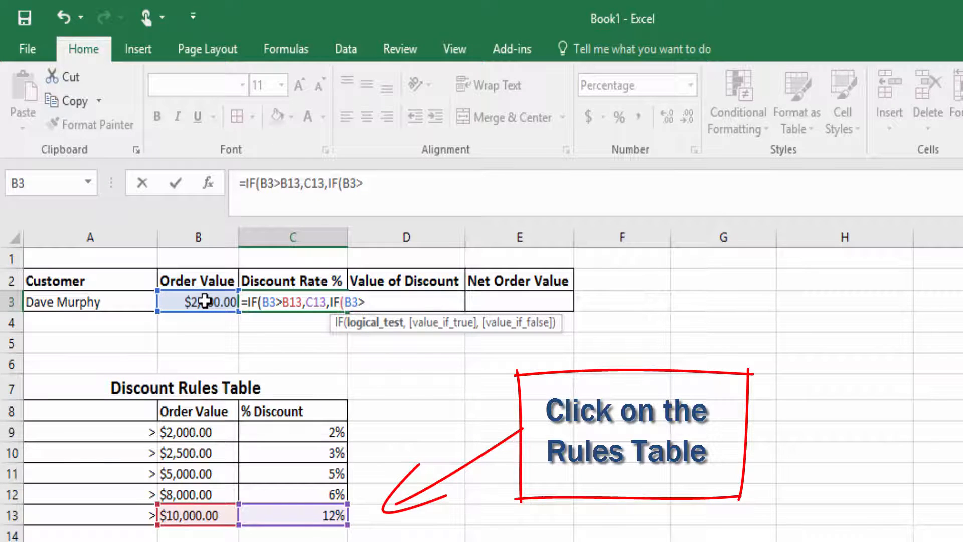
left_click(192, 494)
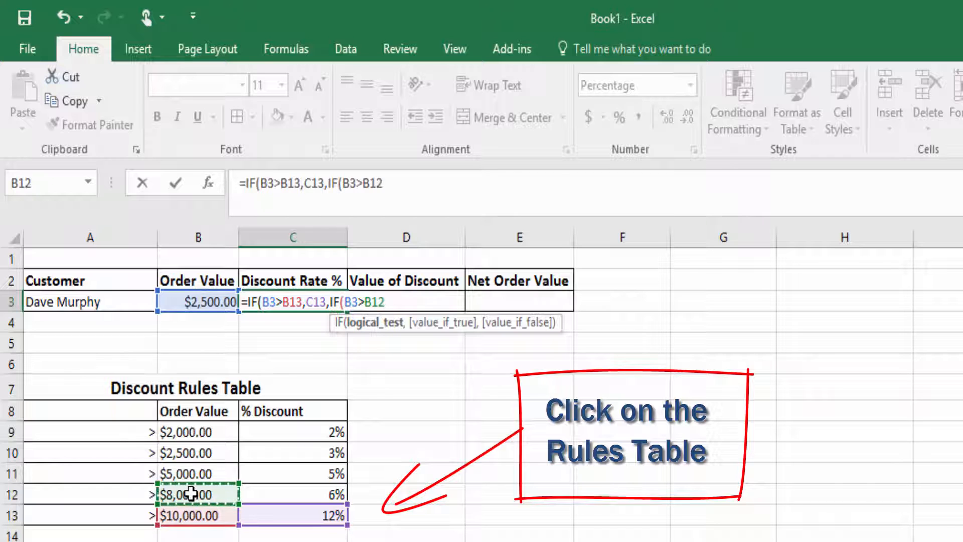
type(",")
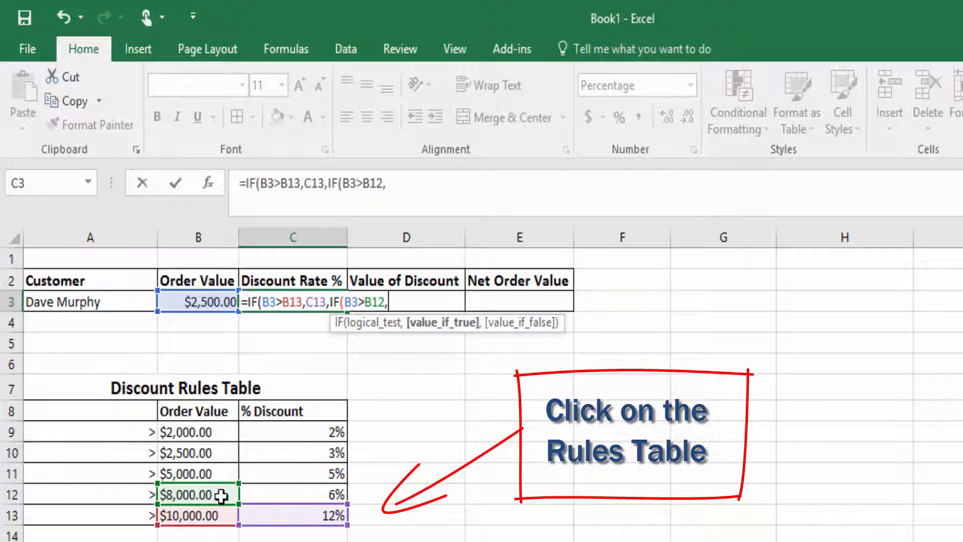
left_click(267, 494)
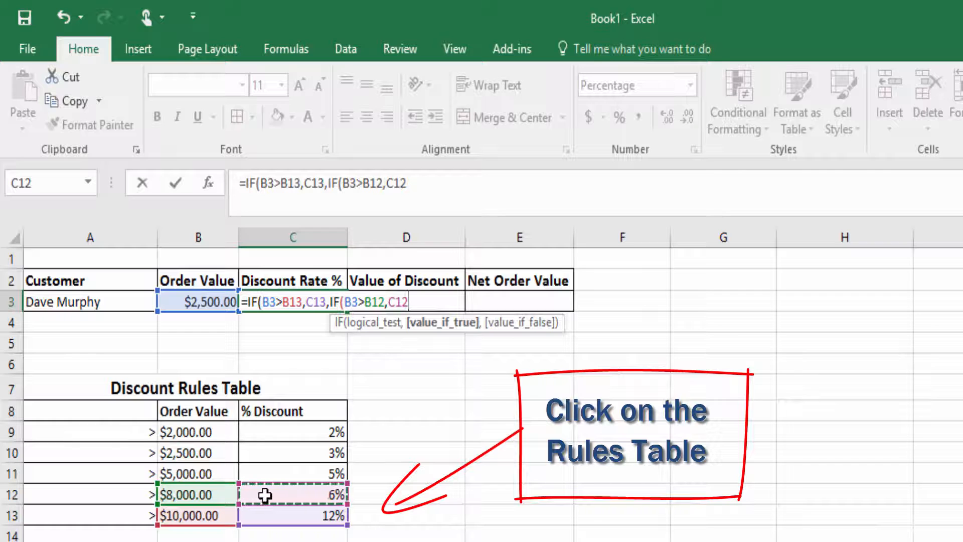
type(",IF(")
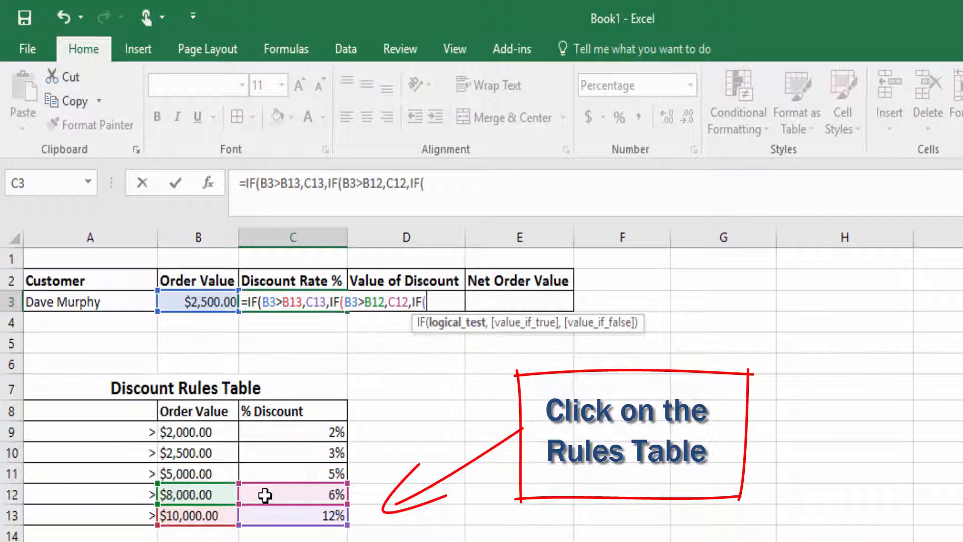
Add the $5,000 tier: B3>B11 returns the 5% rate from C11, then open another IF.
left_click(194, 302)
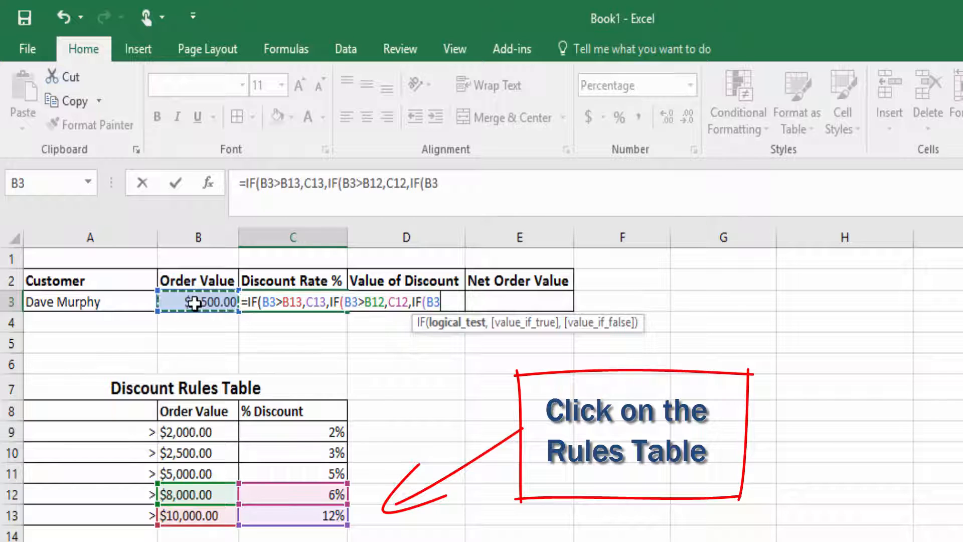
type(">")
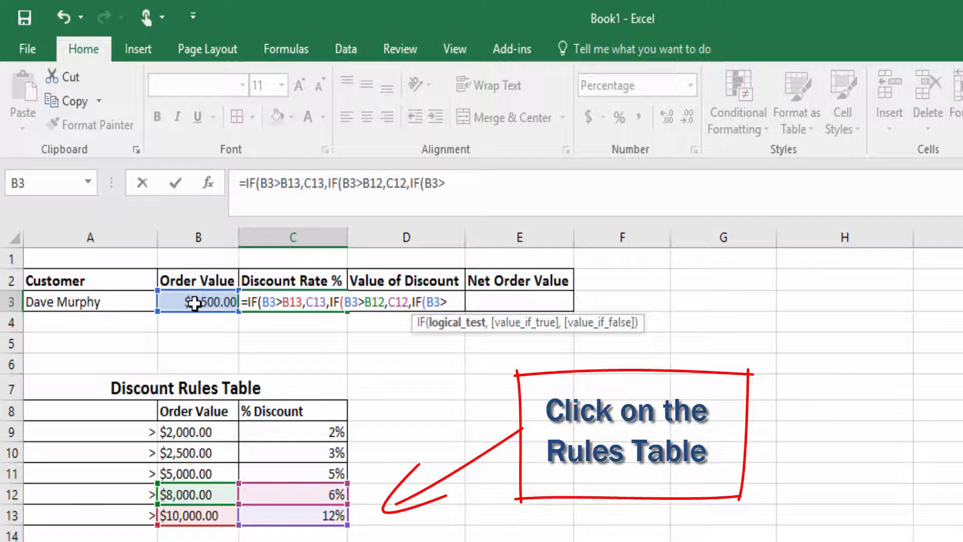
left_click(193, 472)
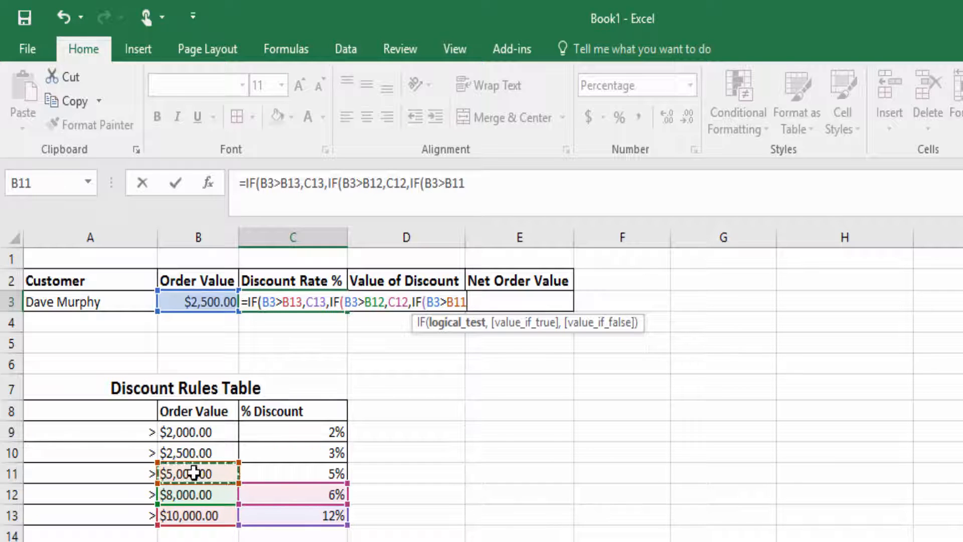
type(",")
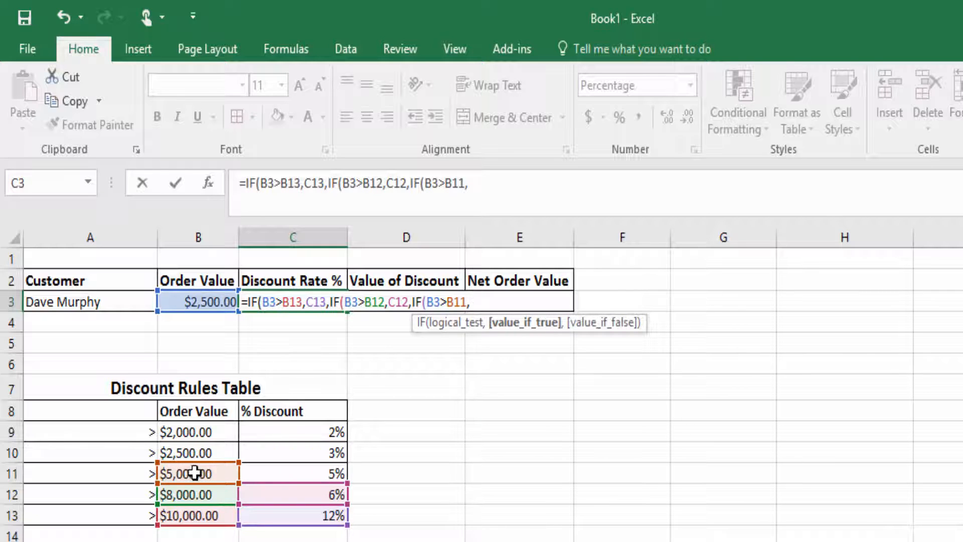
left_click(284, 474)
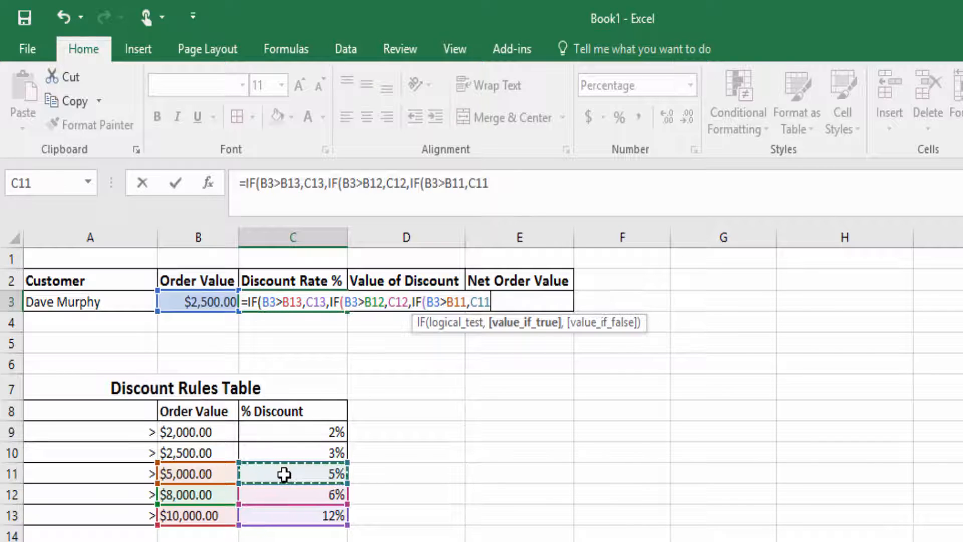
type(",IF(")
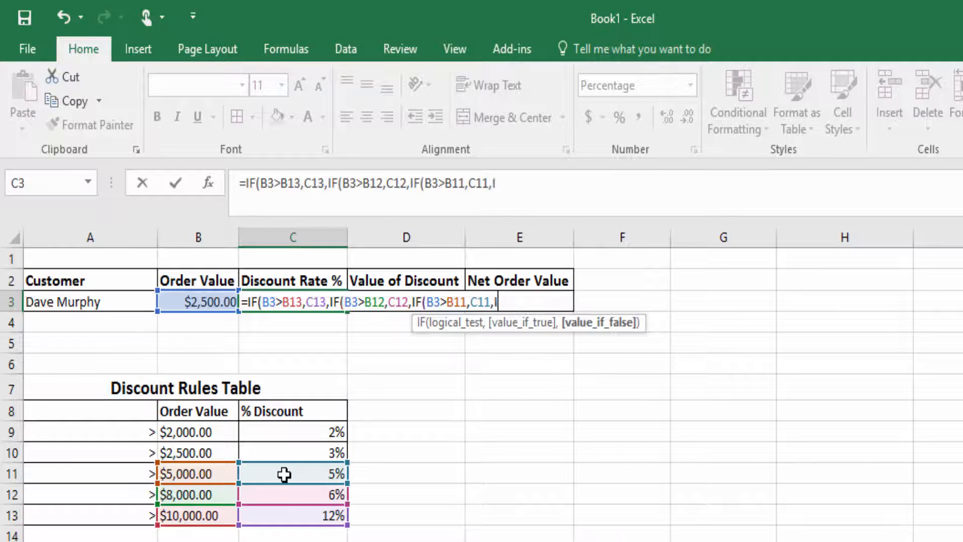
Add the $2,500 tier: B3>B10 returns the 3% rate from C10, then open another IF.
left_click(204, 301)
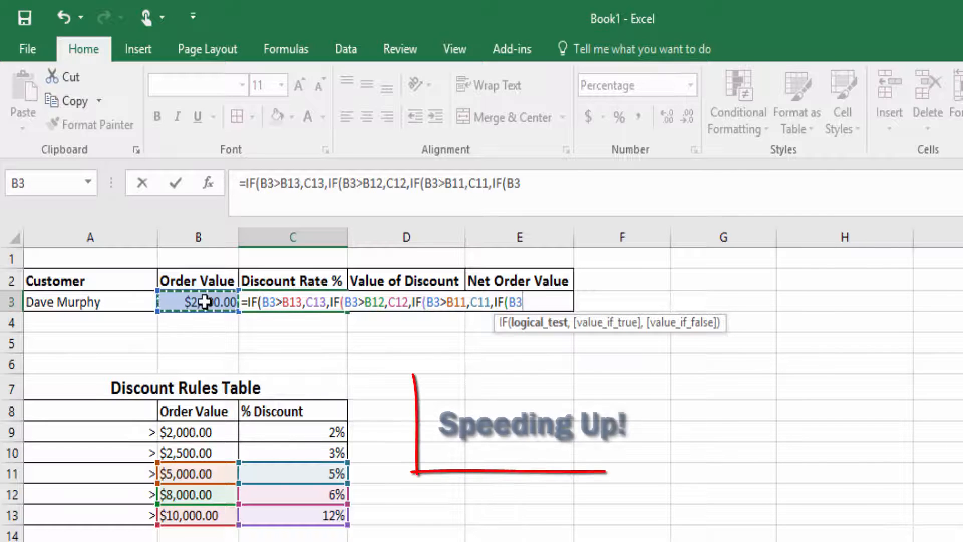
type(">")
left_click(201, 453)
type(",")
left_click(282, 453)
type(",If(")
Add the $2,000 tier (B3>B9 returns C9's 2%), a 0% fallback, and close the formula.
left_click(208, 301)
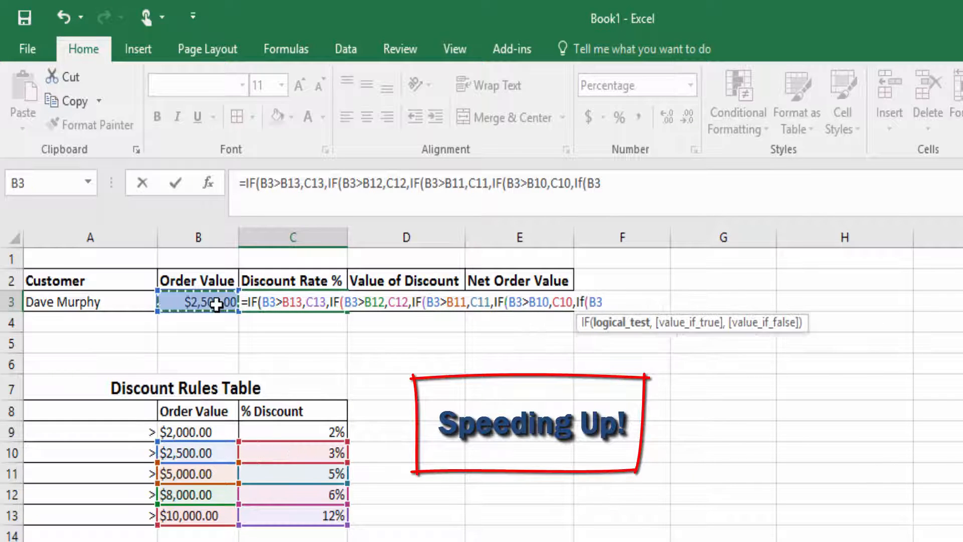
type(">")
left_click(186, 432)
type(",")
left_click(287, 432)
type(",")
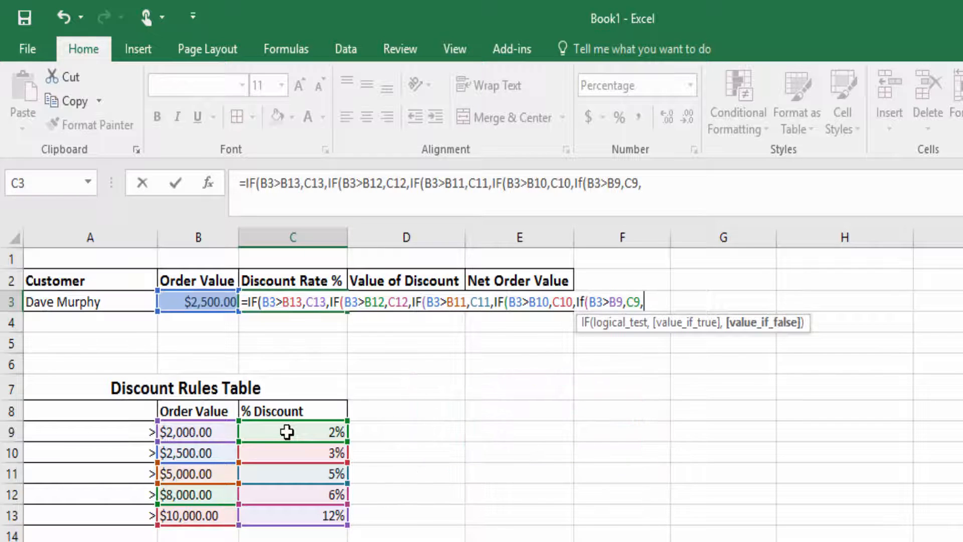
type("0%")
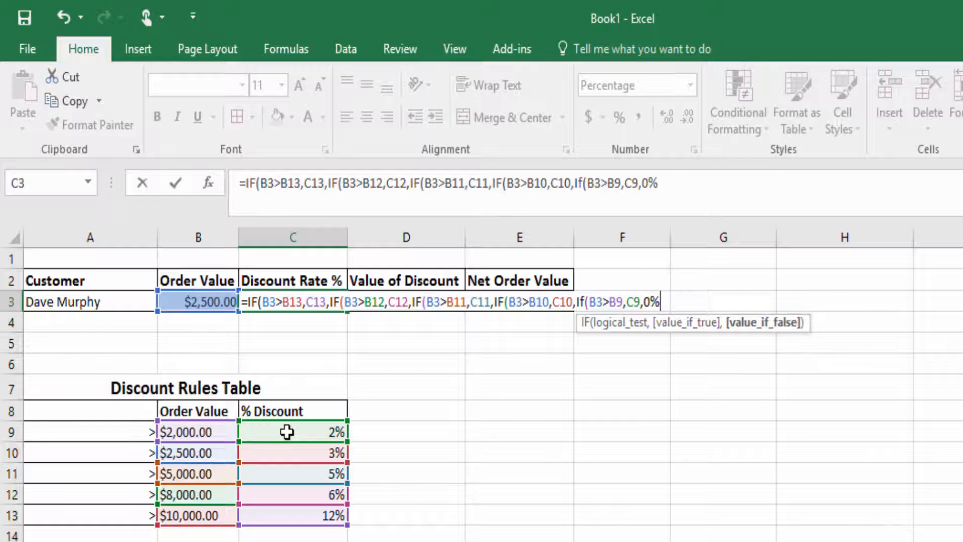
type("))")
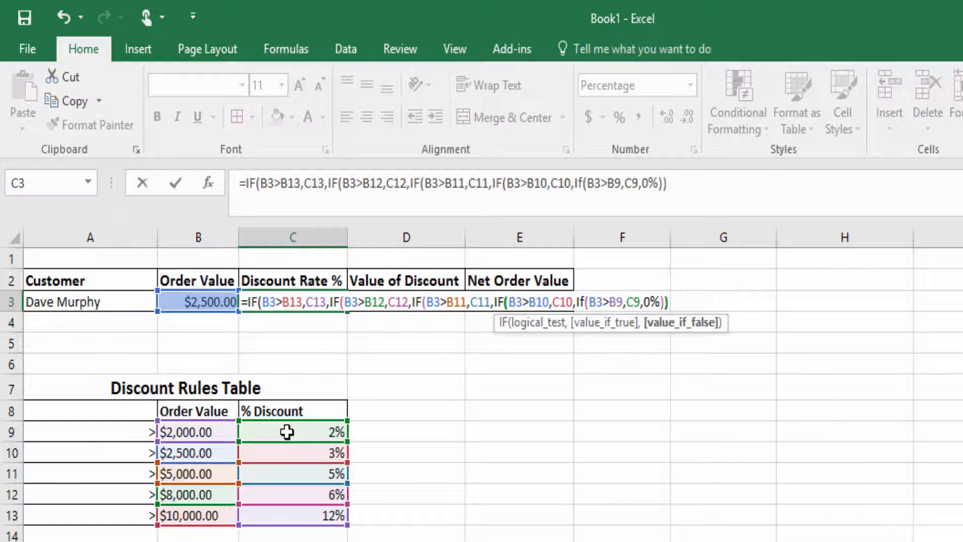
type(")))")
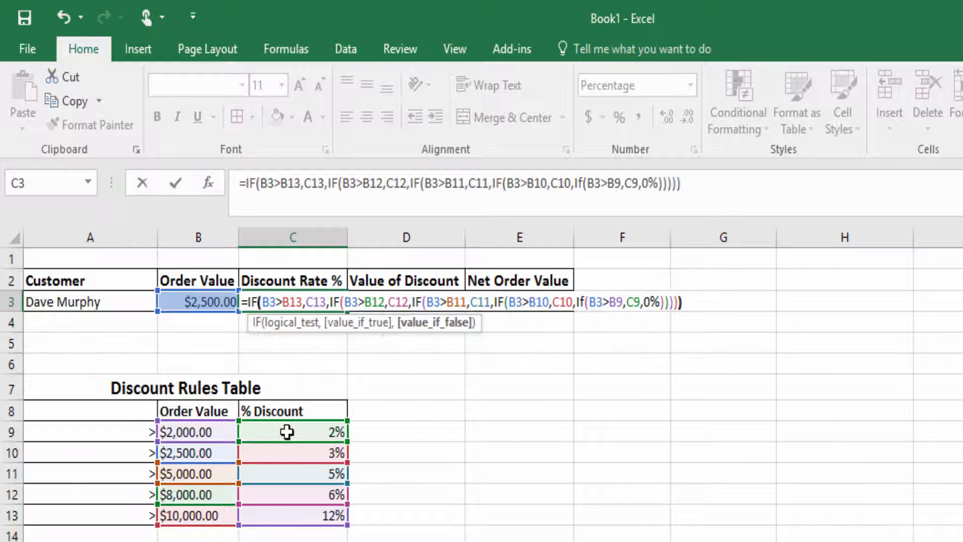
key("Return")
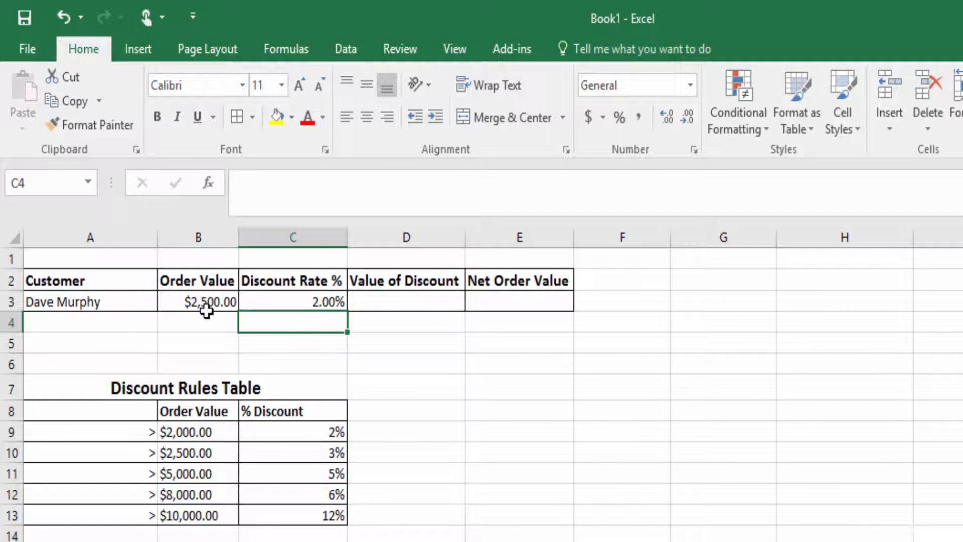
left_click(285, 300)
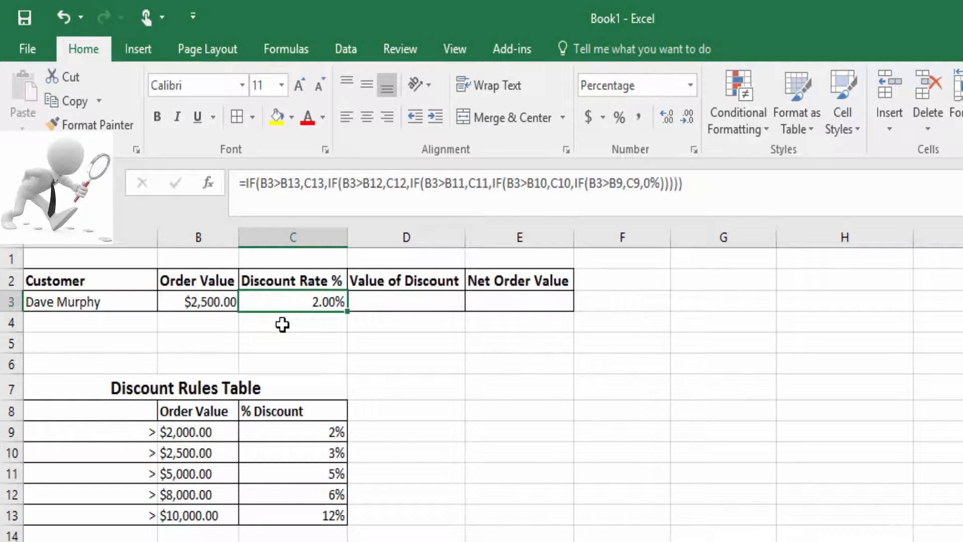
left_click(211, 299)
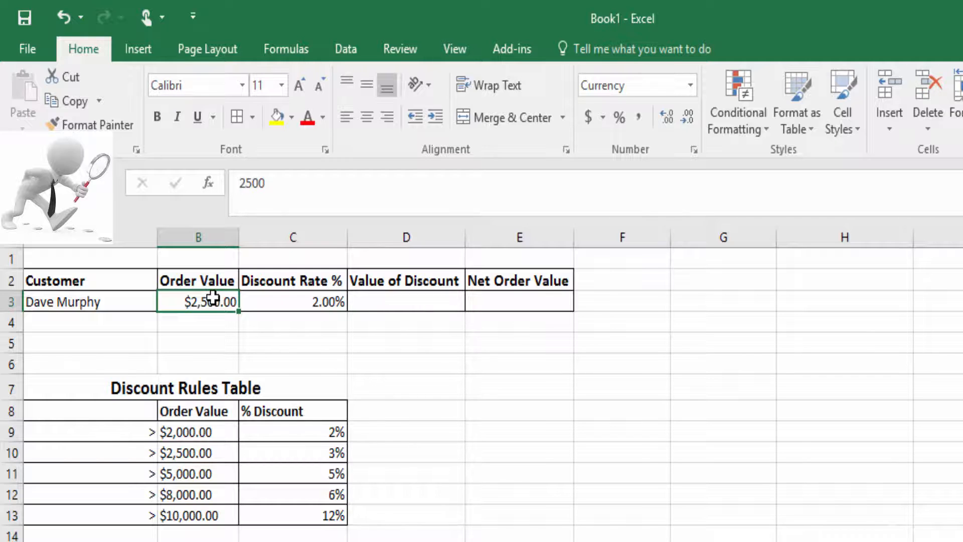
Change the order value in B3 to $11,000 so C3 returns 12.00%.
type("11000")
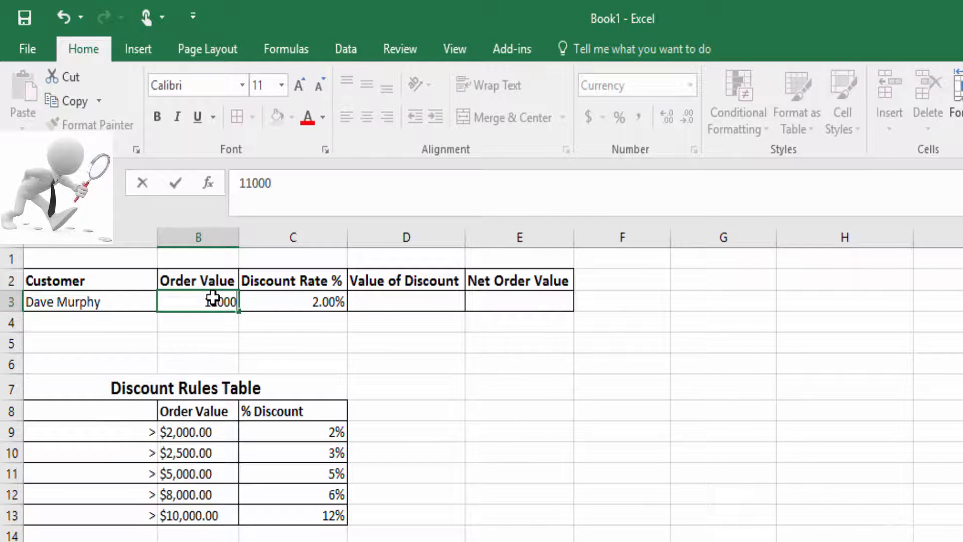
key("Return")
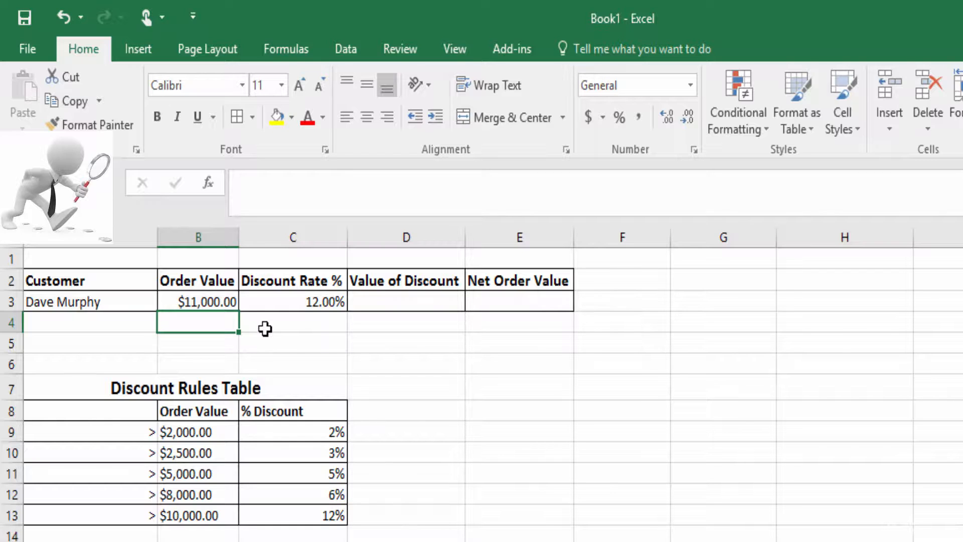
Set the top-tier discount in C13 to 15%, updating C3 to 15.00%.
left_click(299, 513)
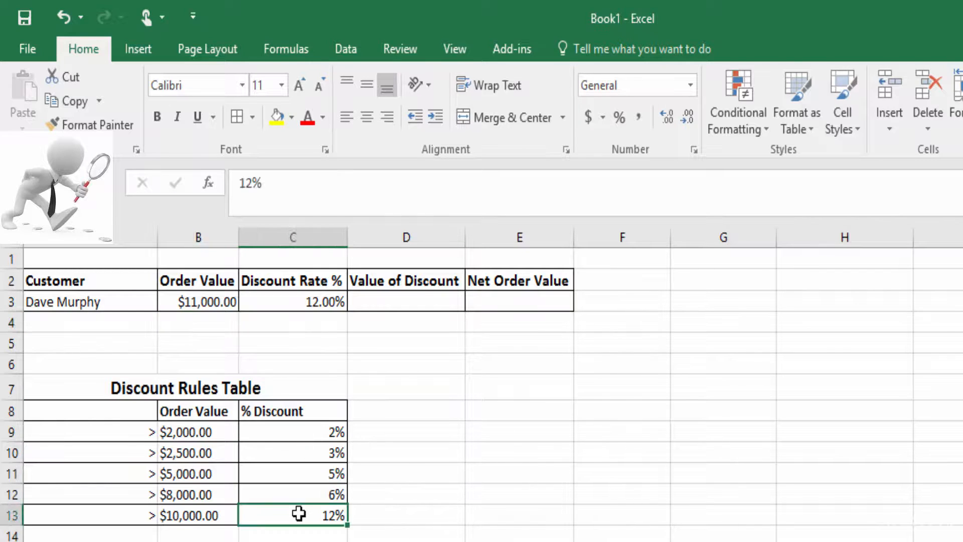
type("15")
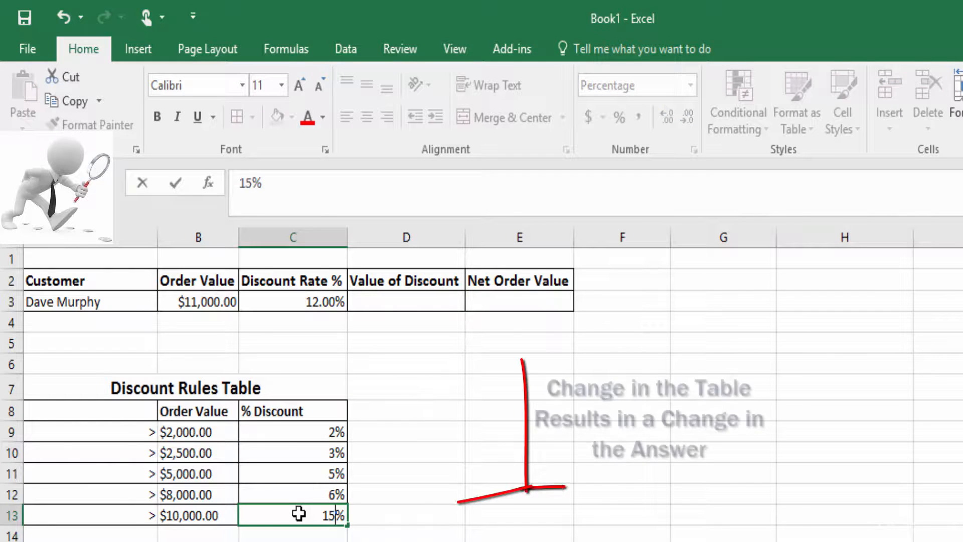
key("Return")
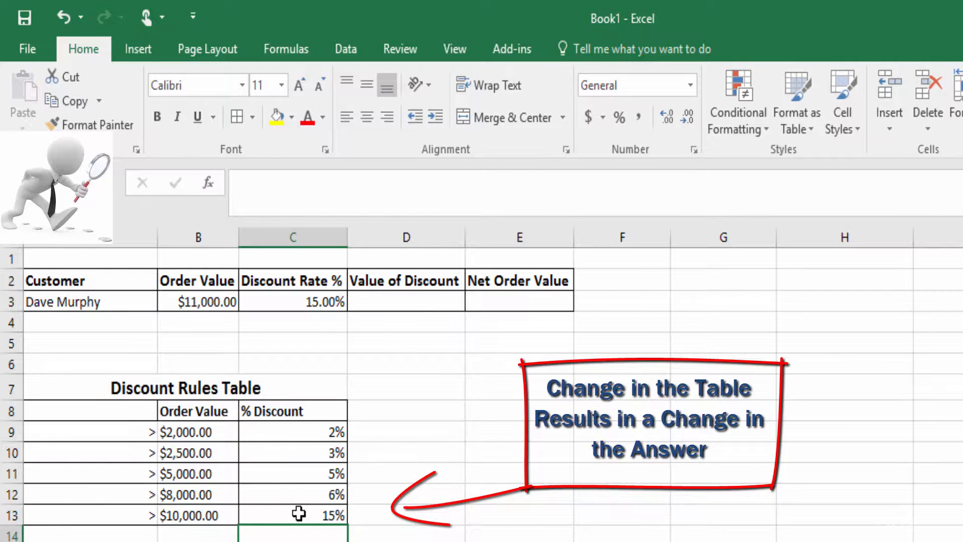